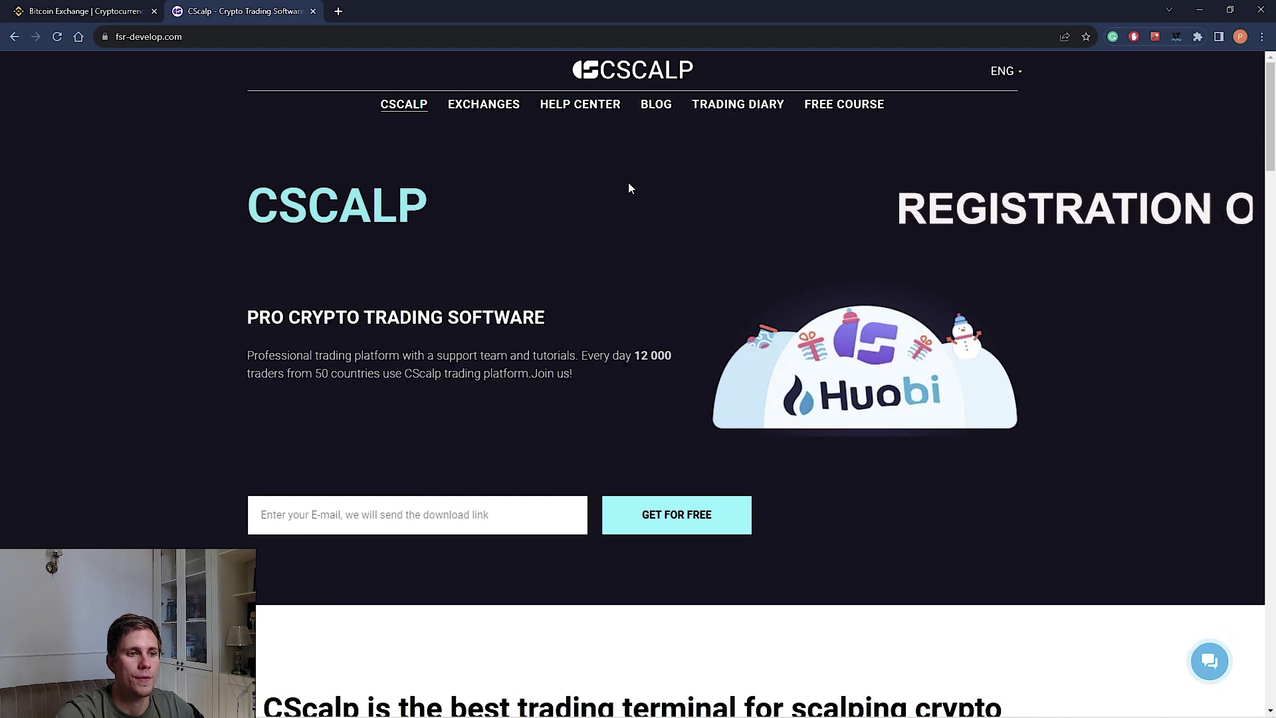
Step: Open CScalp's Binance connection guide and follow its 20% discount offer to Binance sign-up
{"action": "mouse_move", "coordinate": [484, 106]}
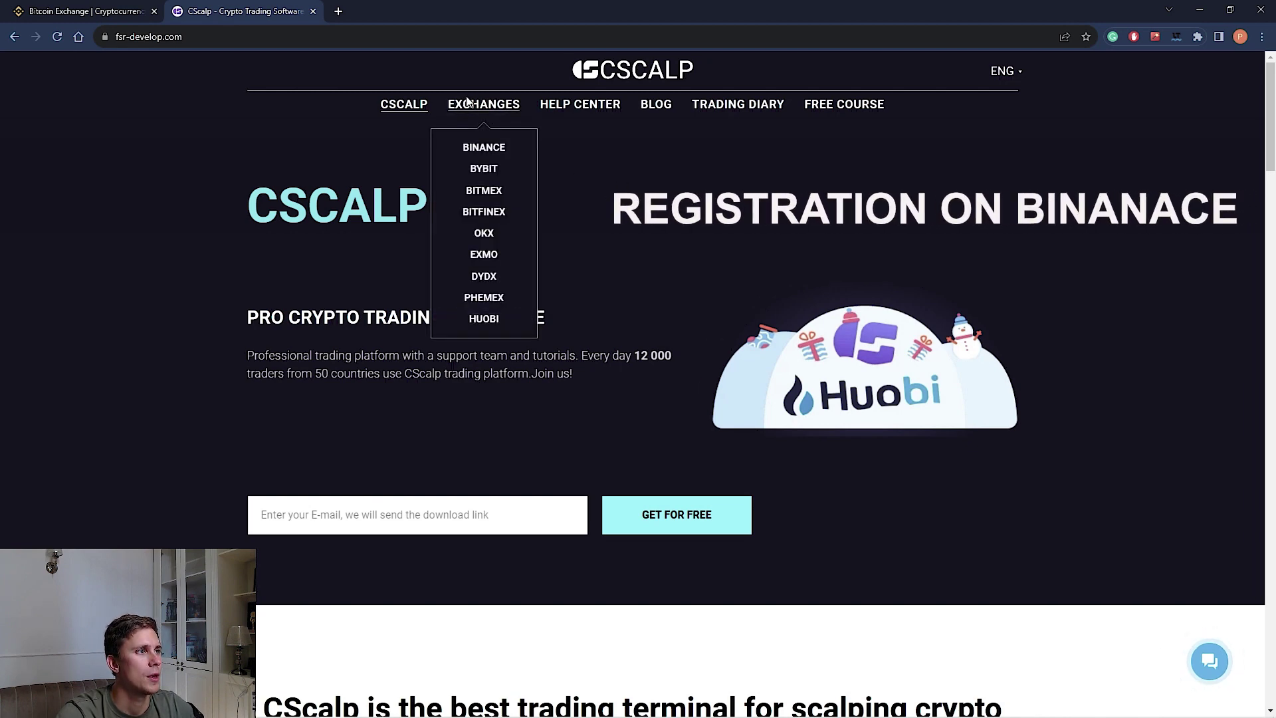
{"action": "left_click", "coordinate": [482, 149]}
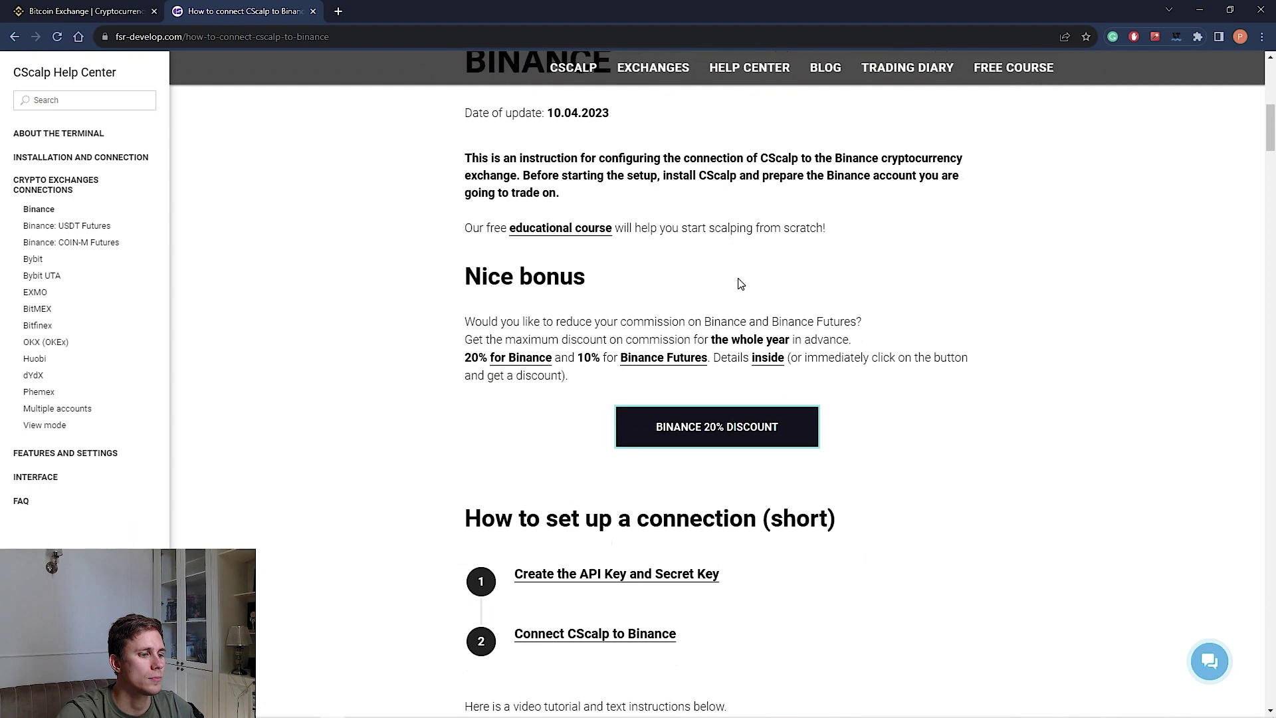
{"action": "left_click", "coordinate": [720, 429]}
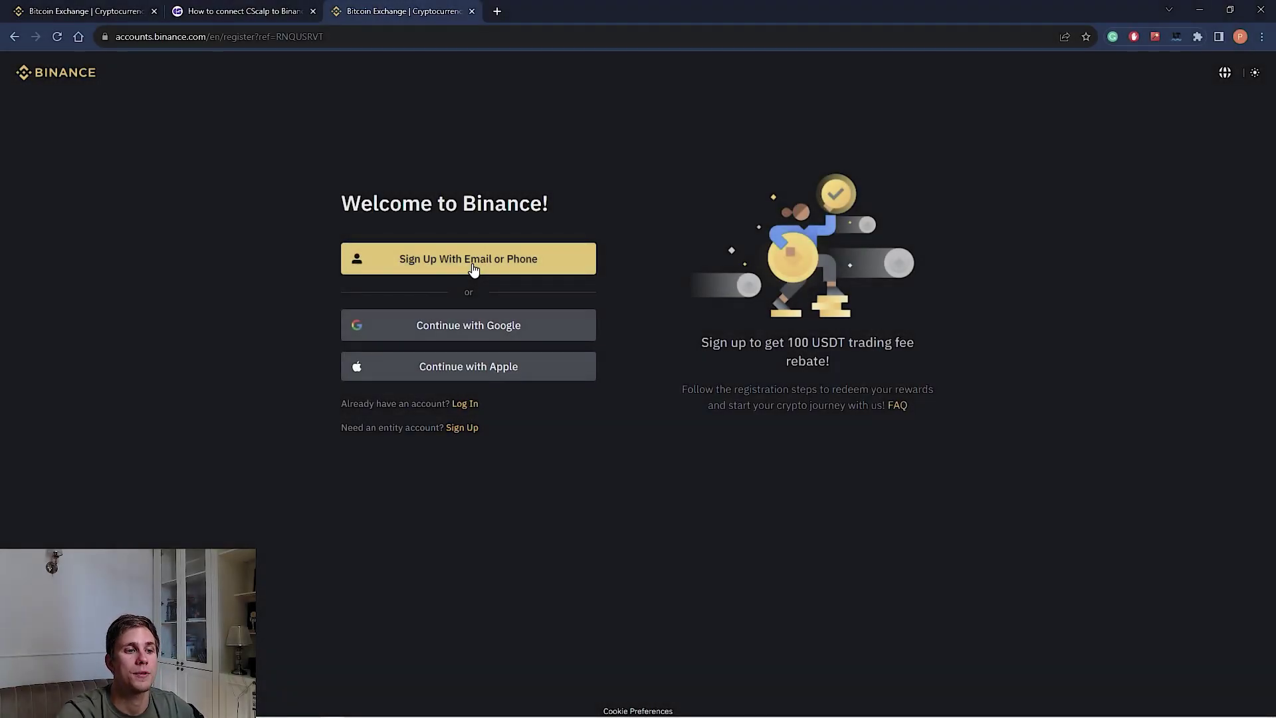
Step: Sign up with e-mail by pasting the account e-mail address and submitting it to continue registration
{"action": "left_click", "coordinate": [471, 264]}
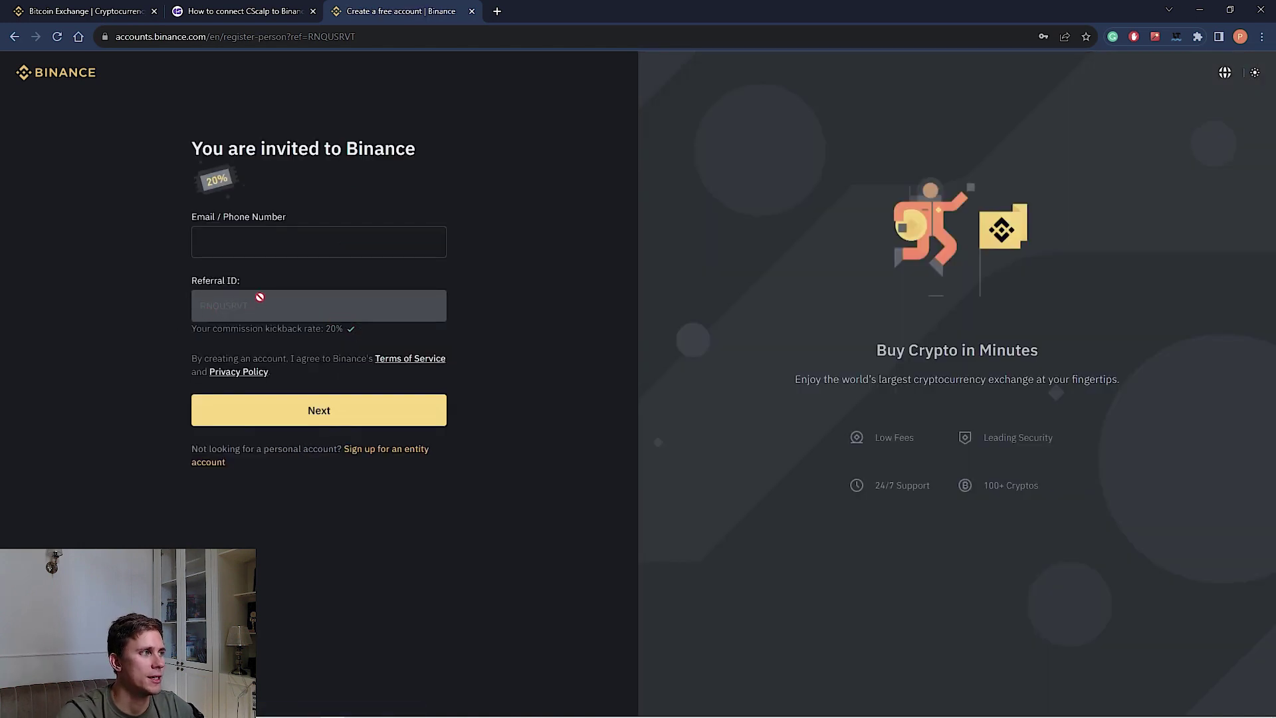
{"action": "left_click", "coordinate": [248, 243]}
{"action": "key", "text": "ctrl+v"}
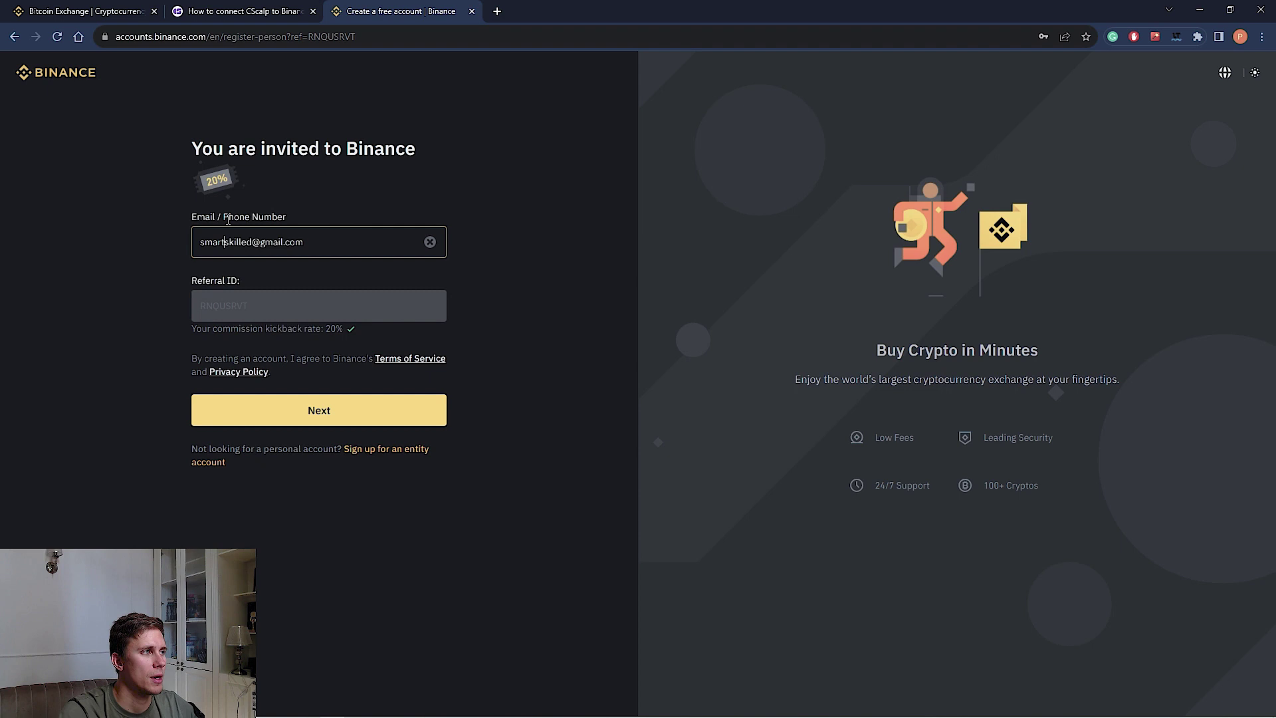
{"action": "left_click", "coordinate": [329, 409]}
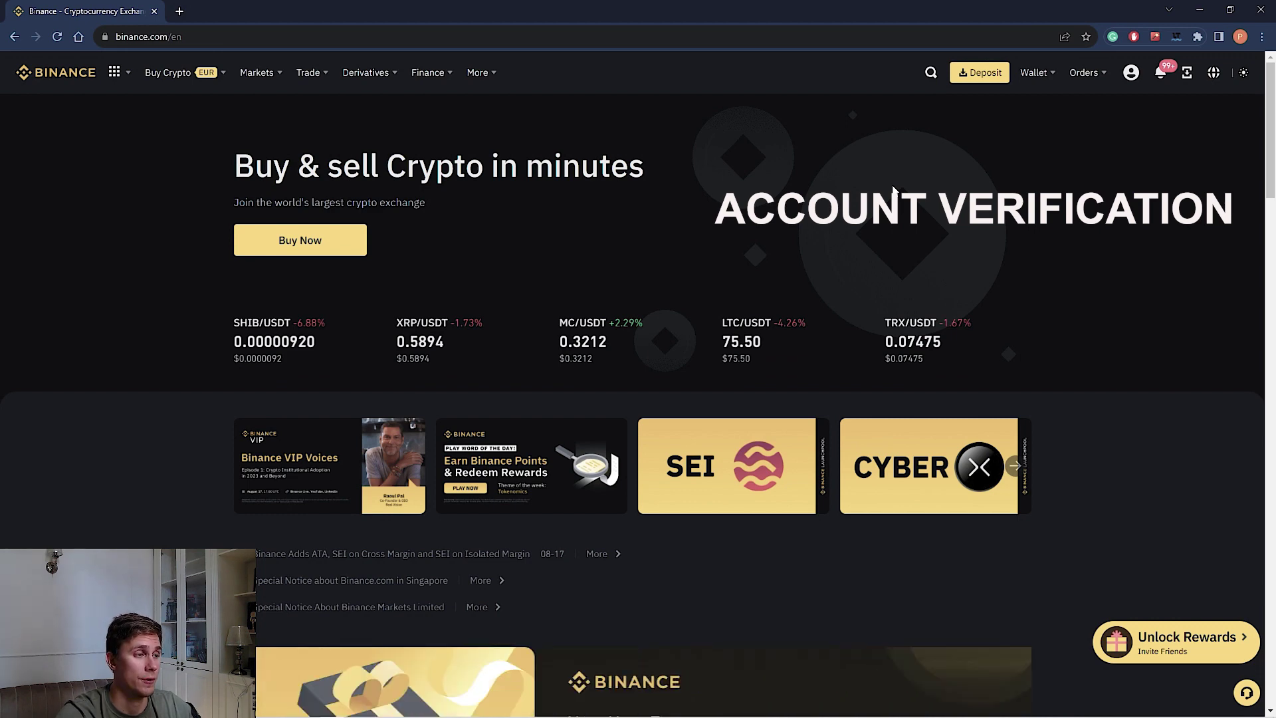
Step: Review the Verification Center: Verified status, 50K USD daily fiat limit, Verified Plus rejected
{"action": "mouse_move", "coordinate": [1131, 74]}
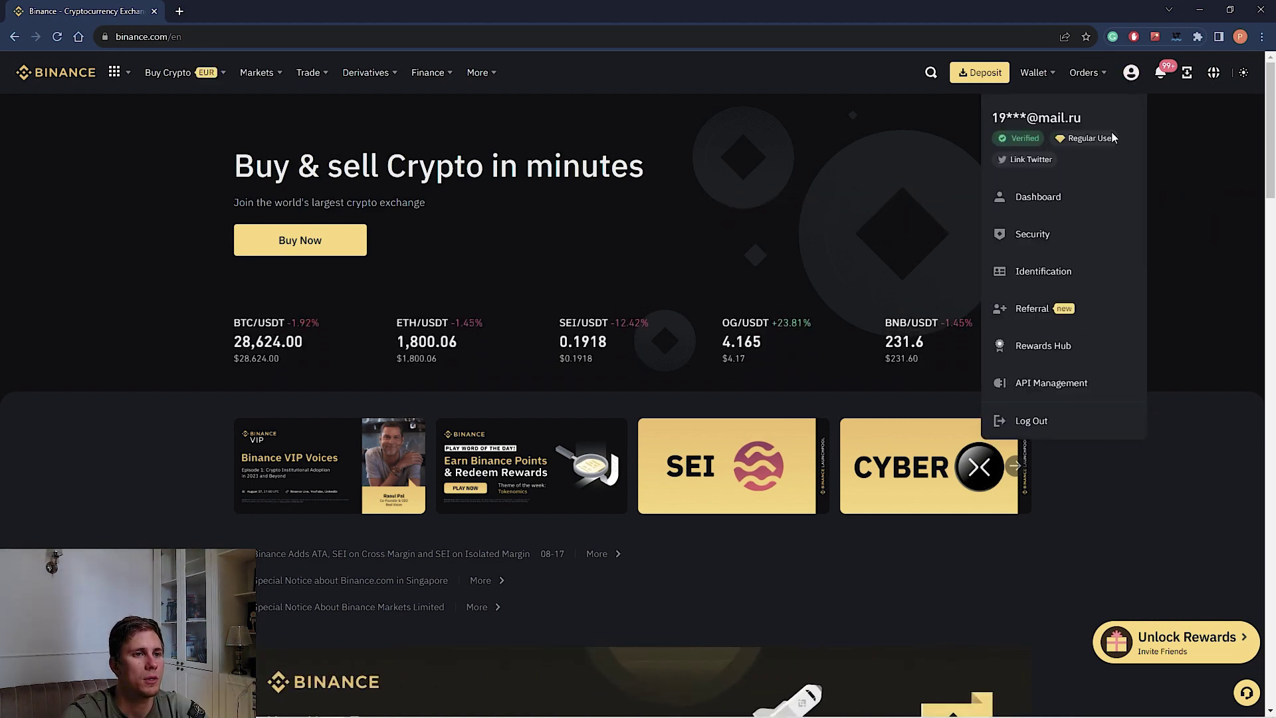
{"action": "left_click", "coordinate": [1057, 270]}
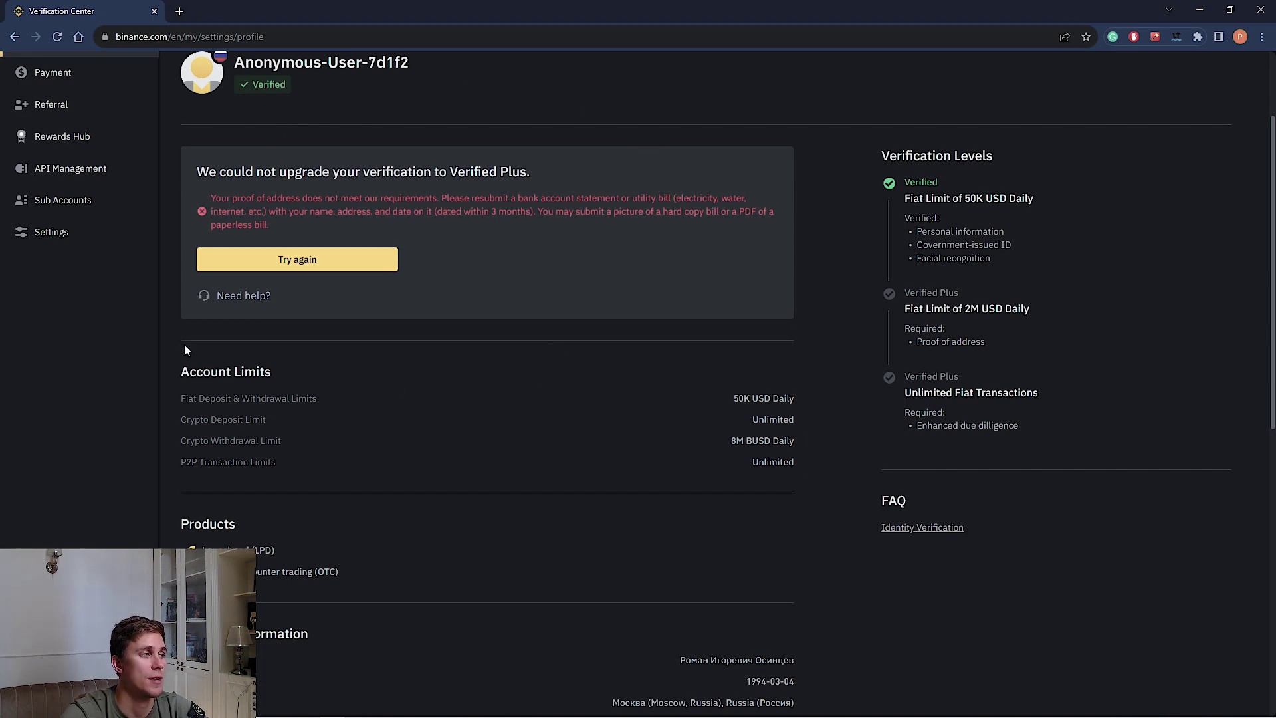
{"action": "scroll", "coordinate": [362, 447], "scroll_direction": "up", "scroll_amount": 1}
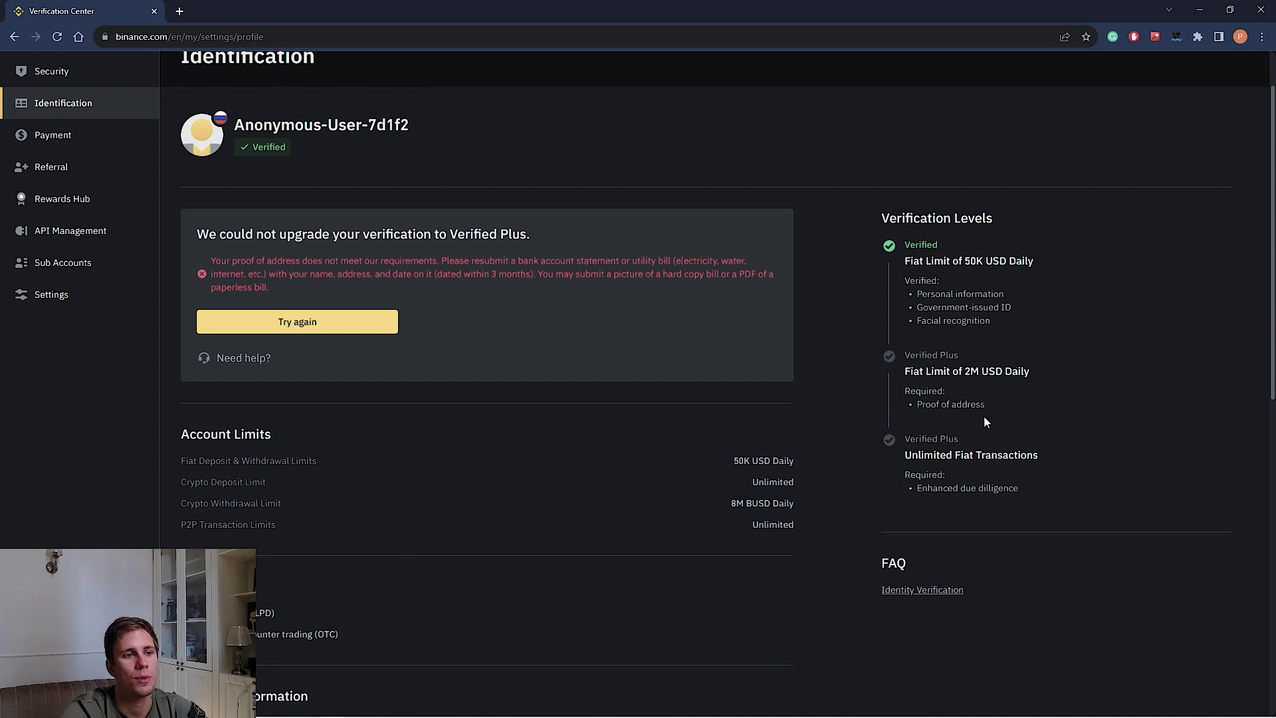
{"action": "scroll", "coordinate": [947, 459], "scroll_direction": "down", "scroll_amount": 1}
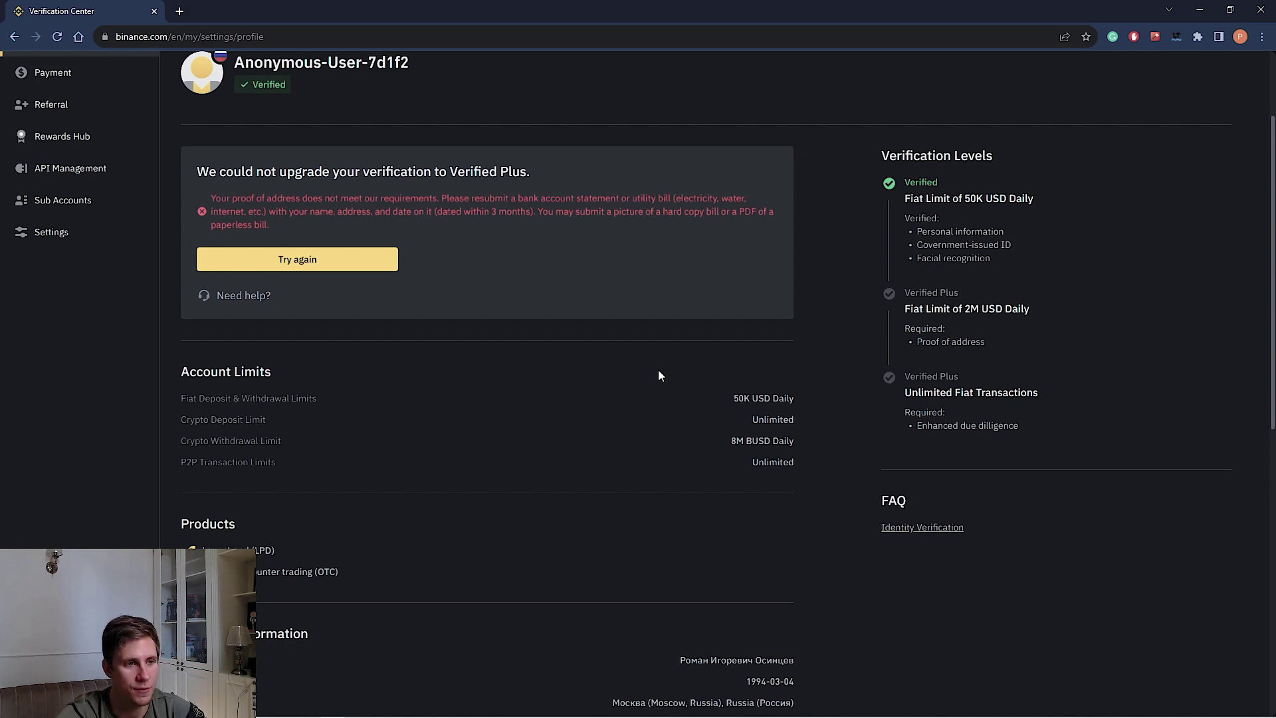
Step: Start a card crypto purchase and switch the spending currency from EUR to USD
{"action": "scroll", "coordinate": [684, 362], "scroll_direction": "up", "scroll_amount": 2}
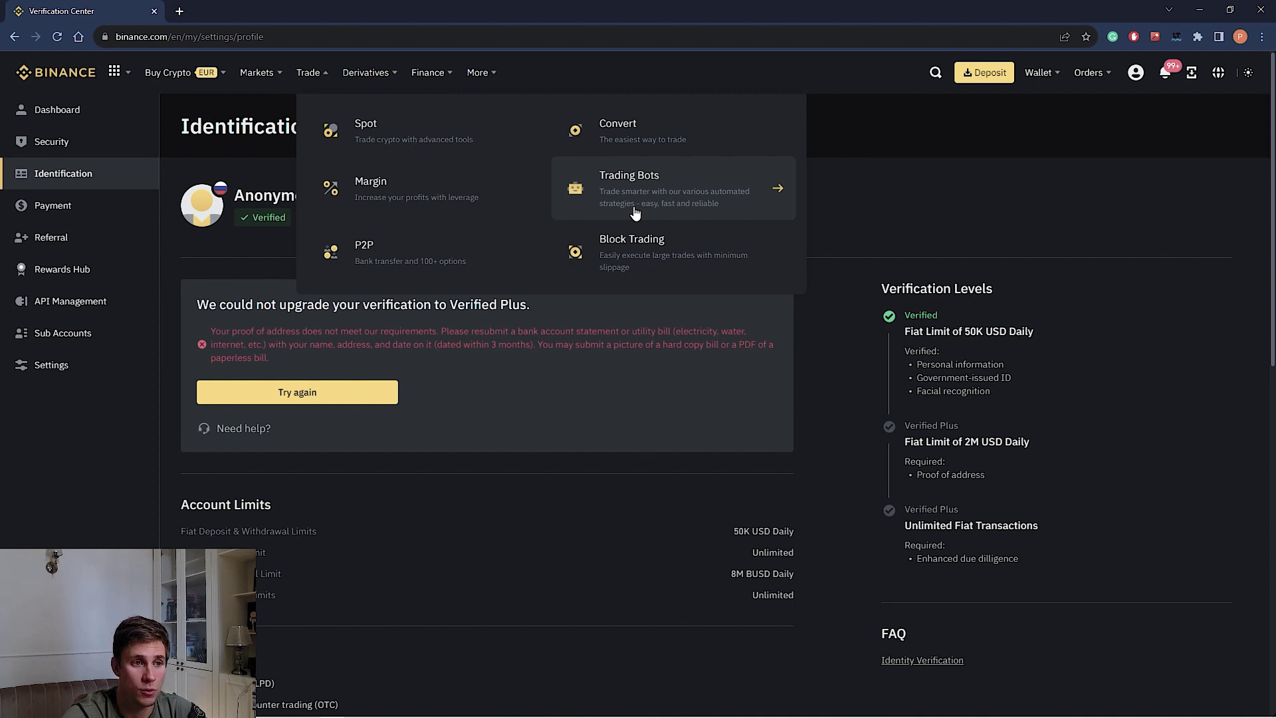
{"action": "mouse_move", "coordinate": [171, 78]}
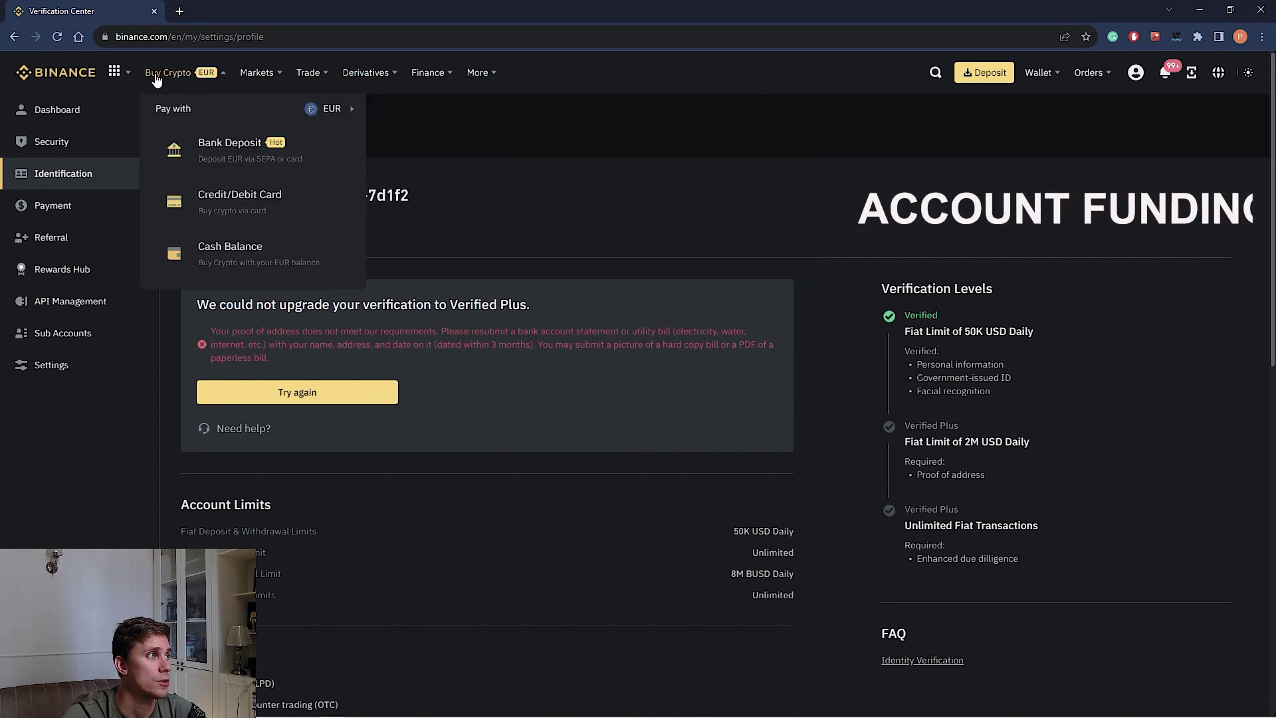
{"action": "left_click", "coordinate": [264, 199]}
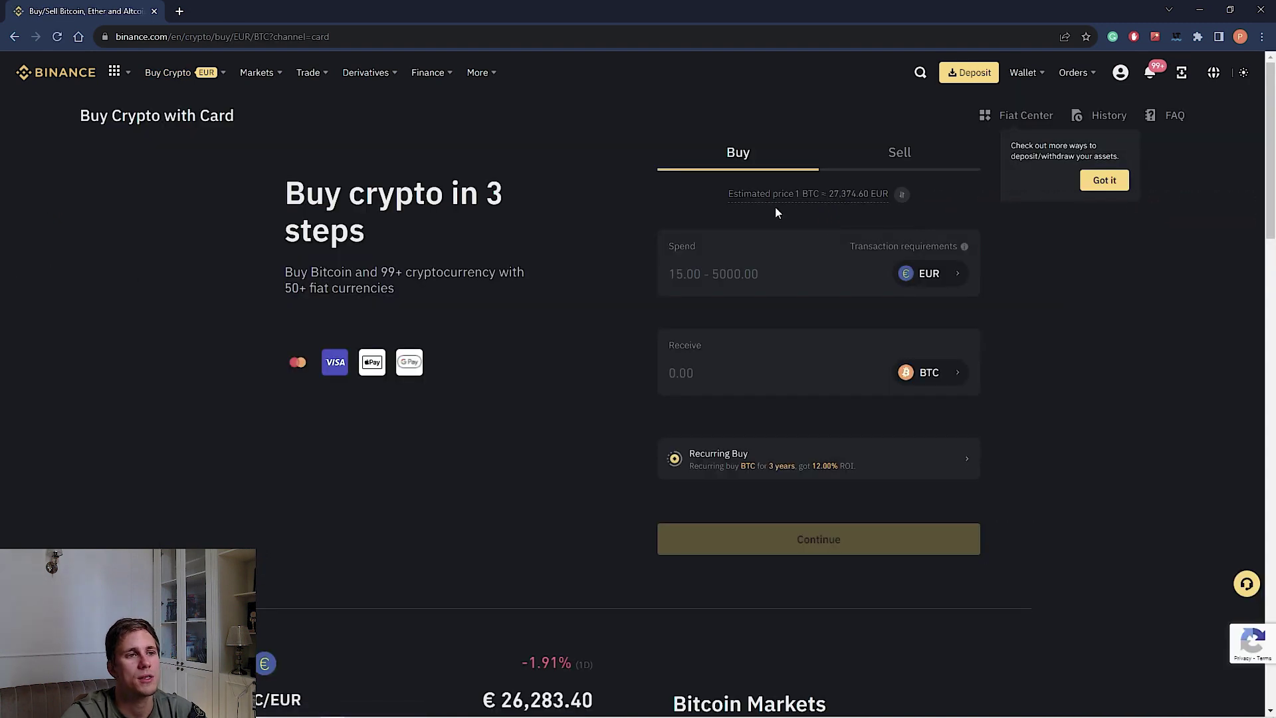
{"action": "scroll", "coordinate": [864, 229], "scroll_direction": "down", "scroll_amount": 1}
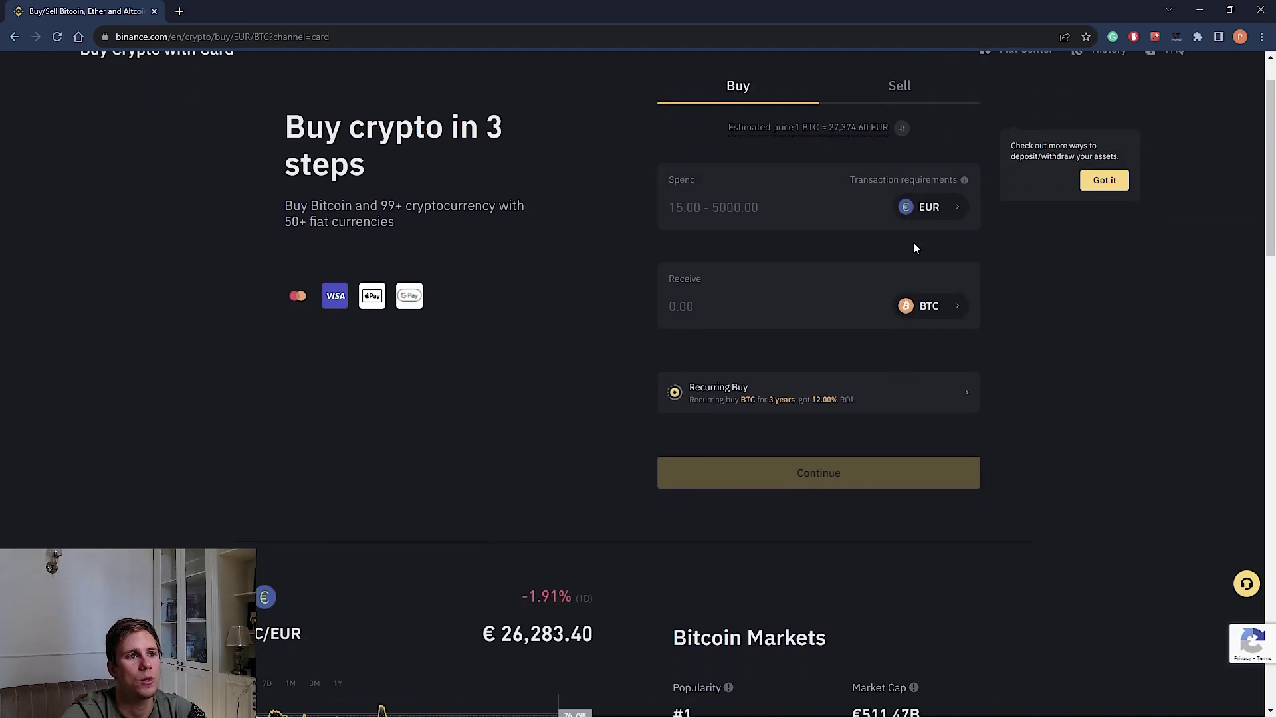
{"action": "left_click", "coordinate": [932, 210]}
{"action": "type", "text": "USD"}
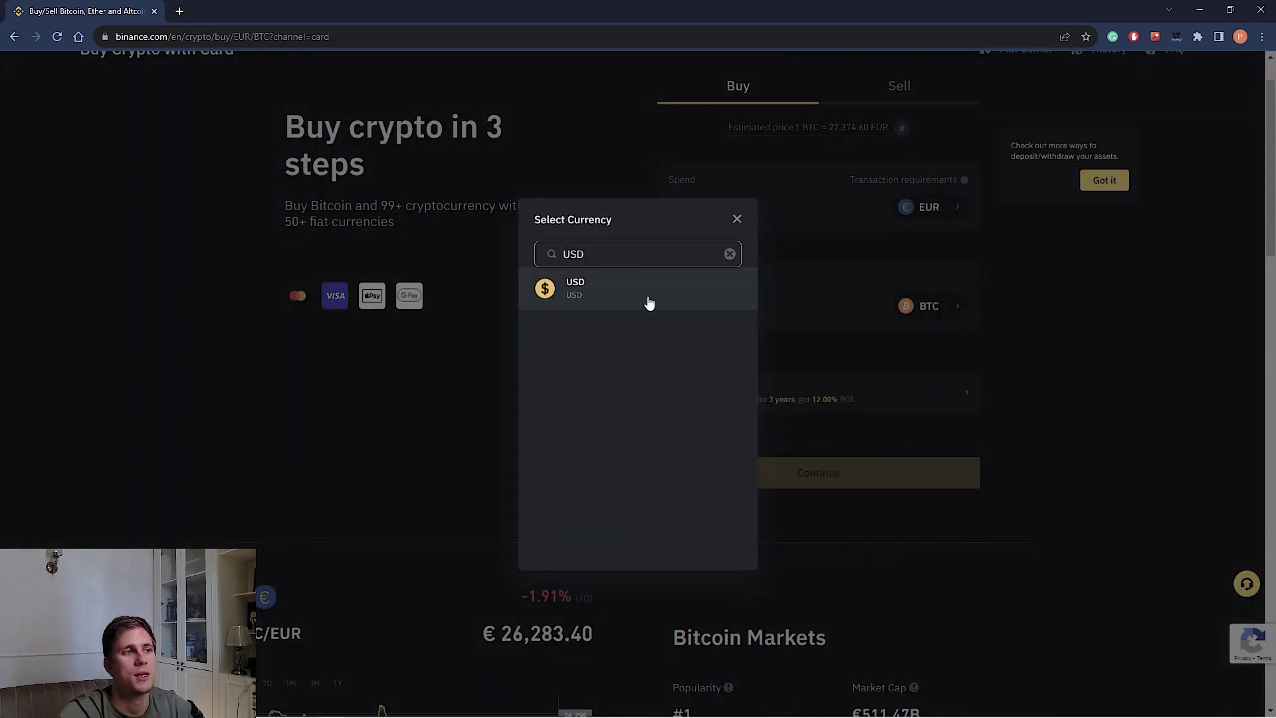
{"action": "left_click", "coordinate": [648, 293]}
Step: Set the purchase to receive 100 USDT for 103.44 USD, then abandon adding a new card
{"action": "scroll", "coordinate": [915, 200], "scroll_direction": "down", "scroll_amount": 2}
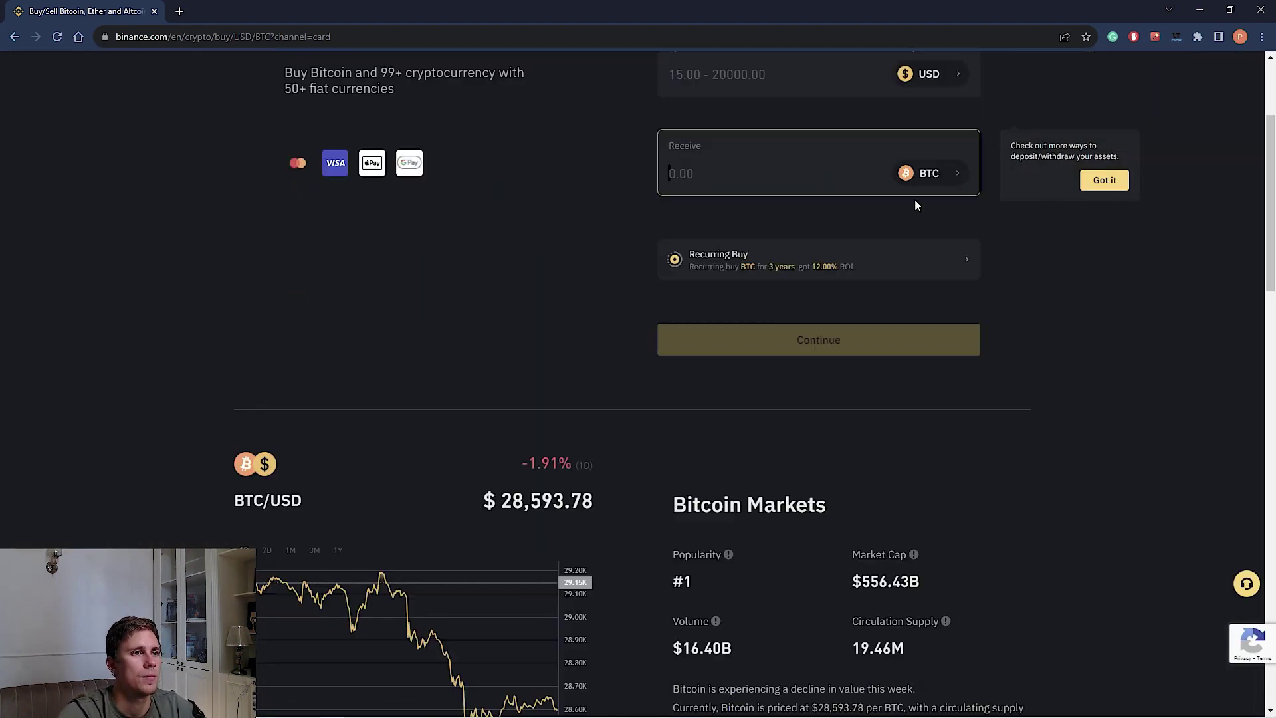
{"action": "left_click", "coordinate": [949, 175]}
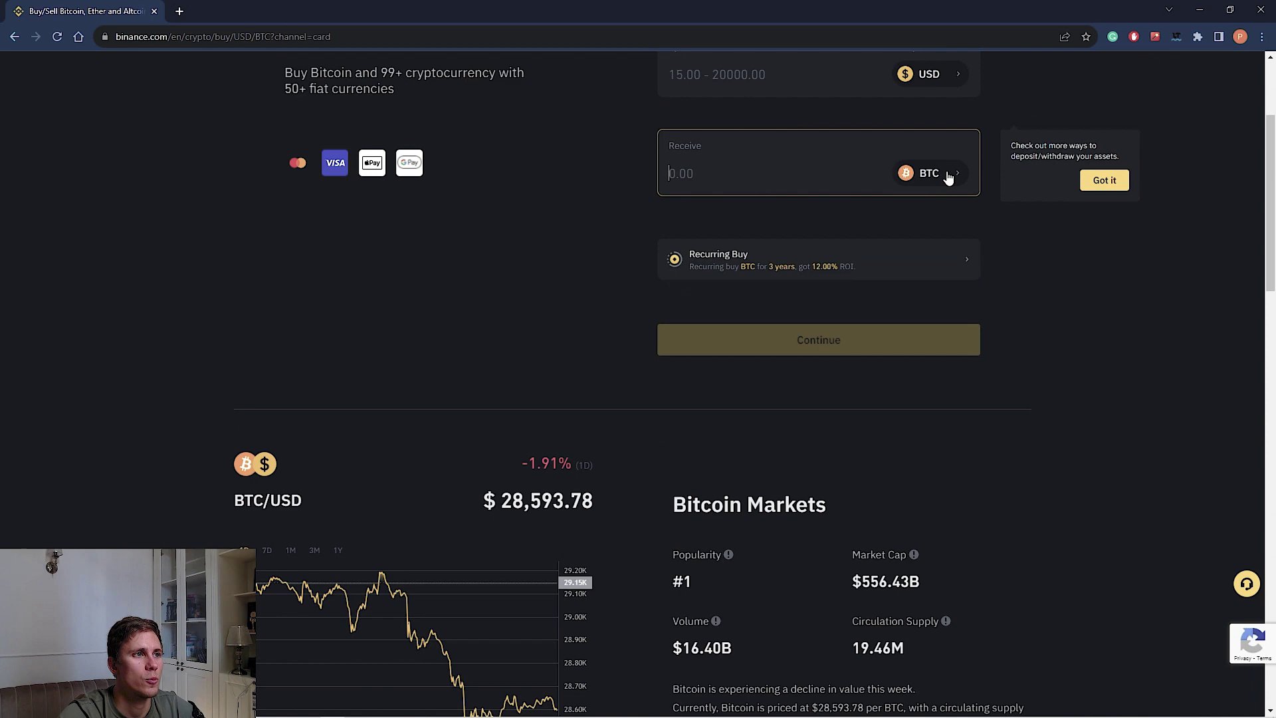
{"action": "left_click", "coordinate": [948, 176]}
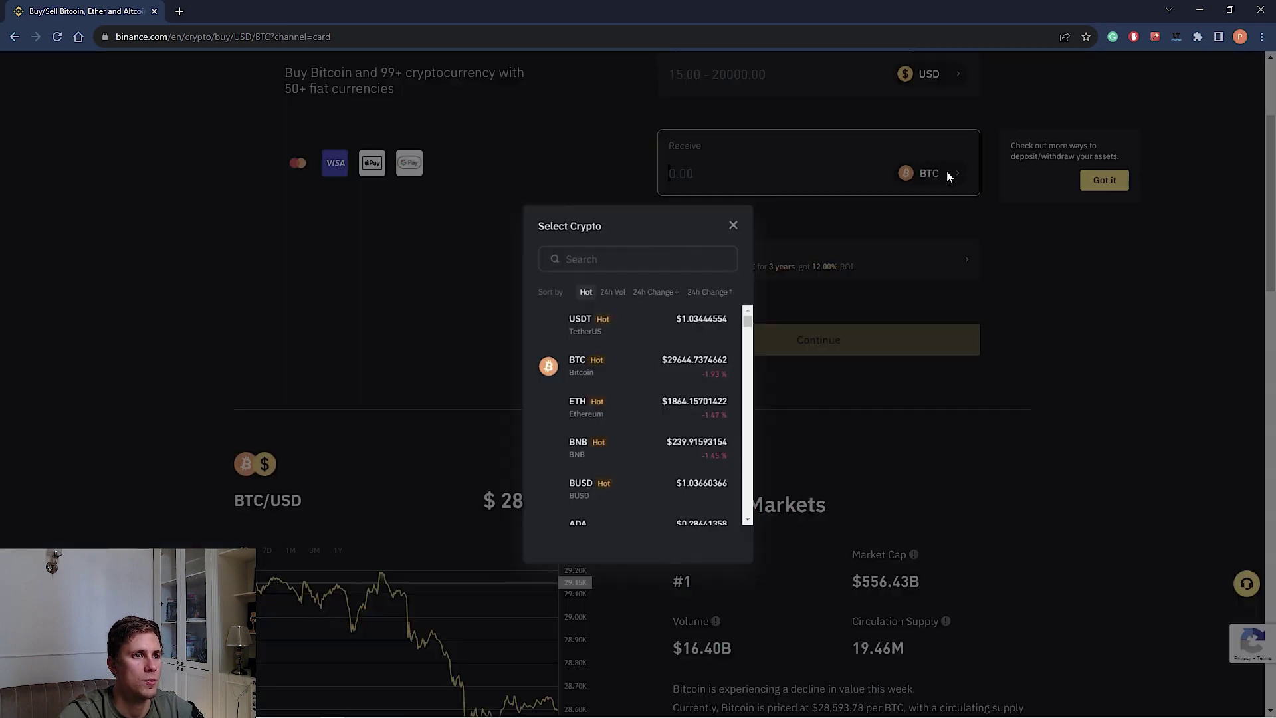
{"action": "left_click", "coordinate": [586, 326]}
{"action": "scroll", "coordinate": [763, 240], "scroll_direction": "up", "scroll_amount": 1}
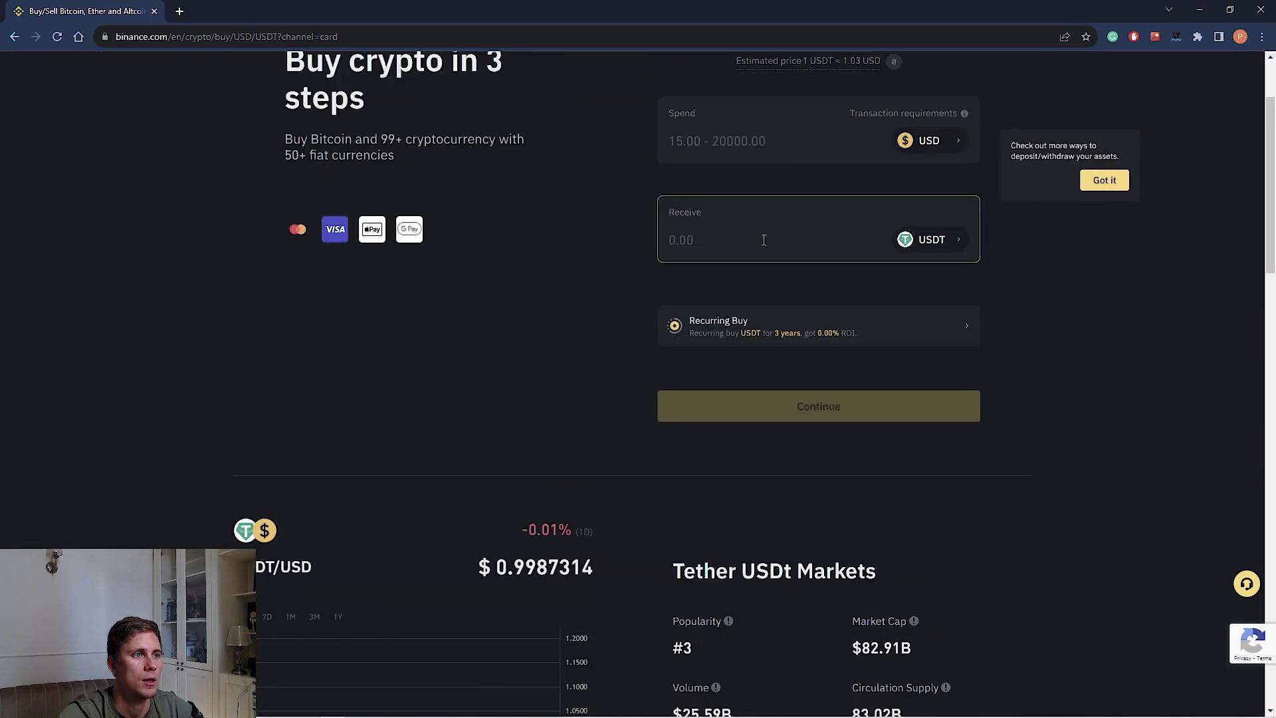
{"action": "type", "text": "100"}
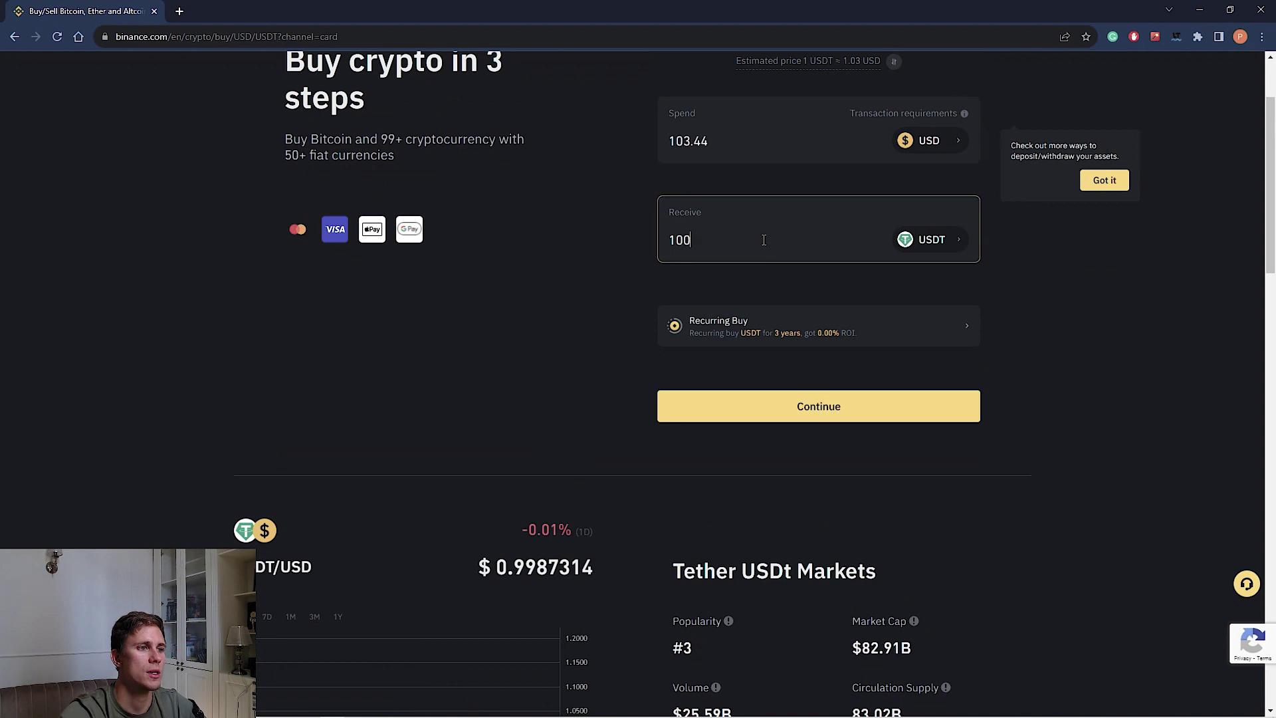
{"action": "scroll", "coordinate": [773, 255], "scroll_direction": "down", "scroll_amount": 1}
{"action": "left_click", "coordinate": [826, 338]}
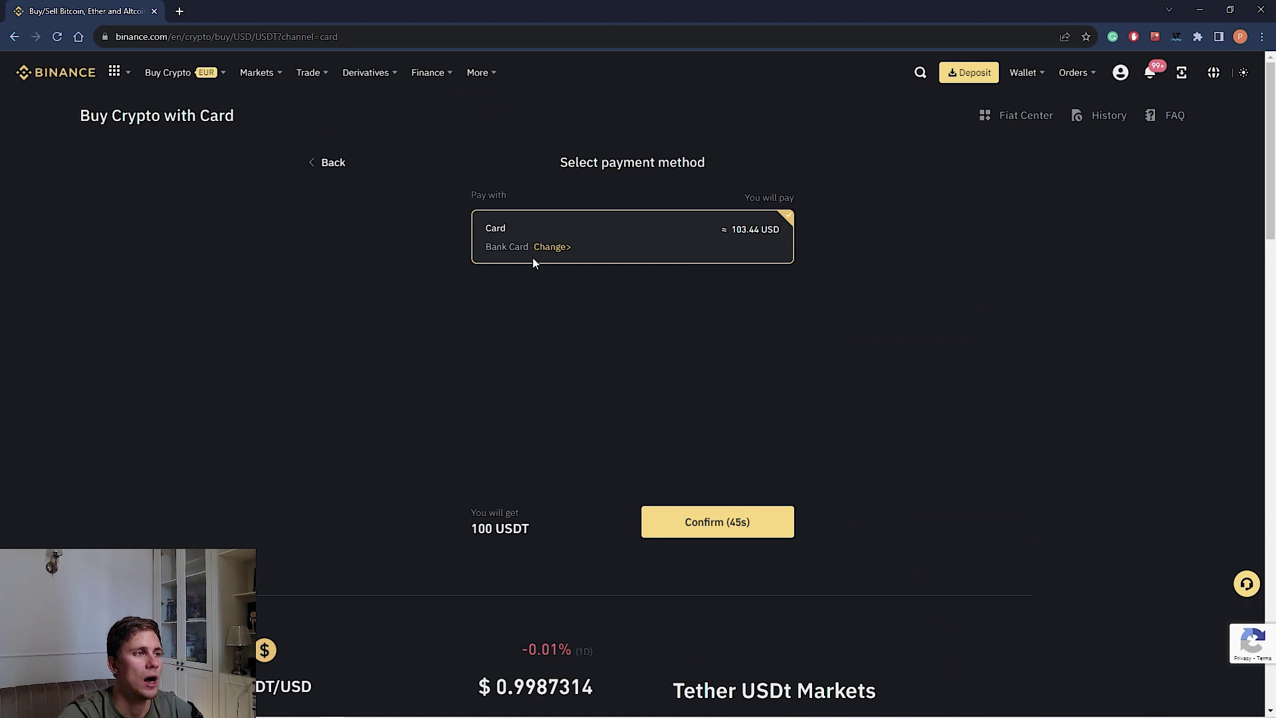
{"action": "left_click", "coordinate": [551, 247]}
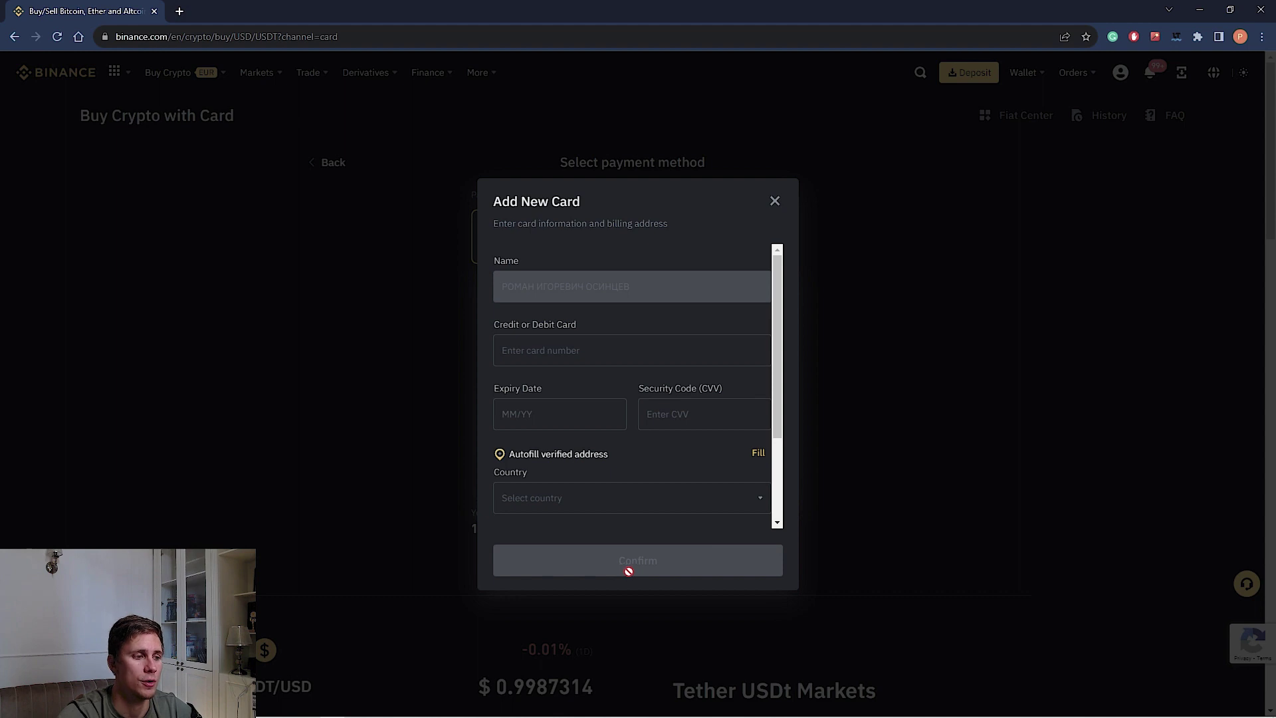
{"action": "left_click", "coordinate": [774, 201]}
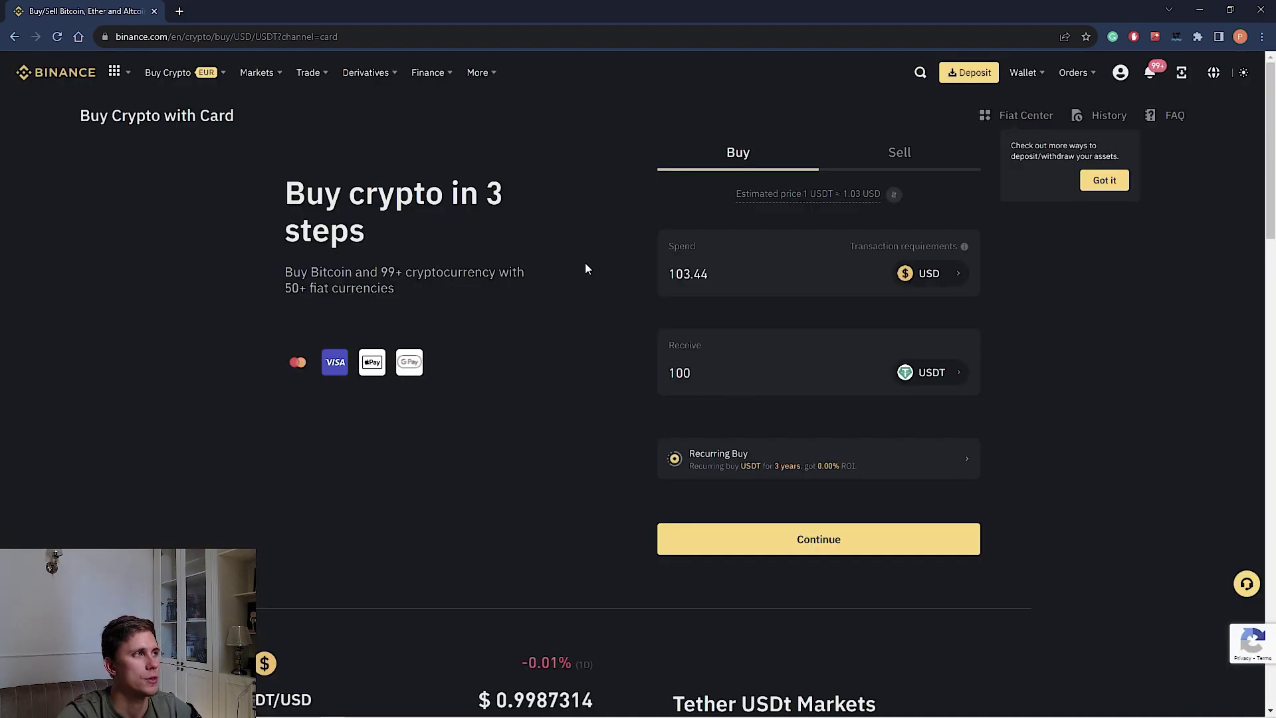
Step: Go to the P2P marketplace and browse USDT buy offers in PLN, cheapest at 4.16
{"action": "mouse_move", "coordinate": [314, 75]}
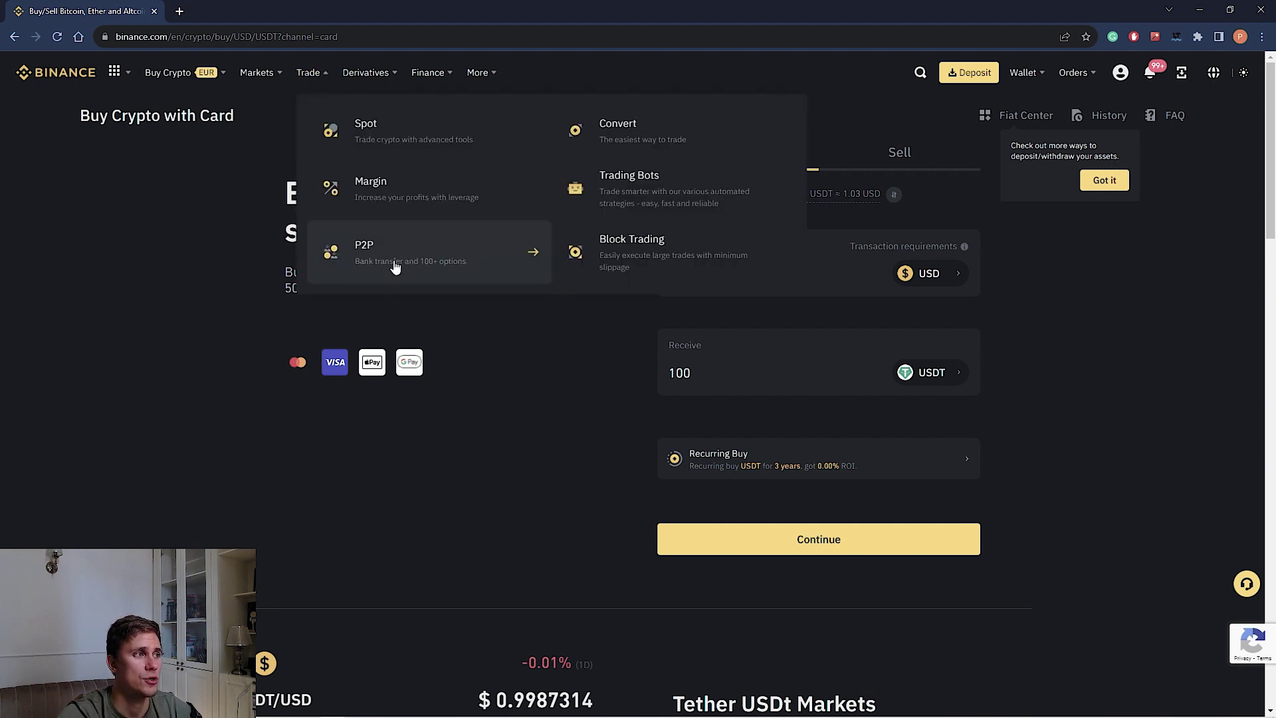
{"action": "left_click", "coordinate": [415, 255]}
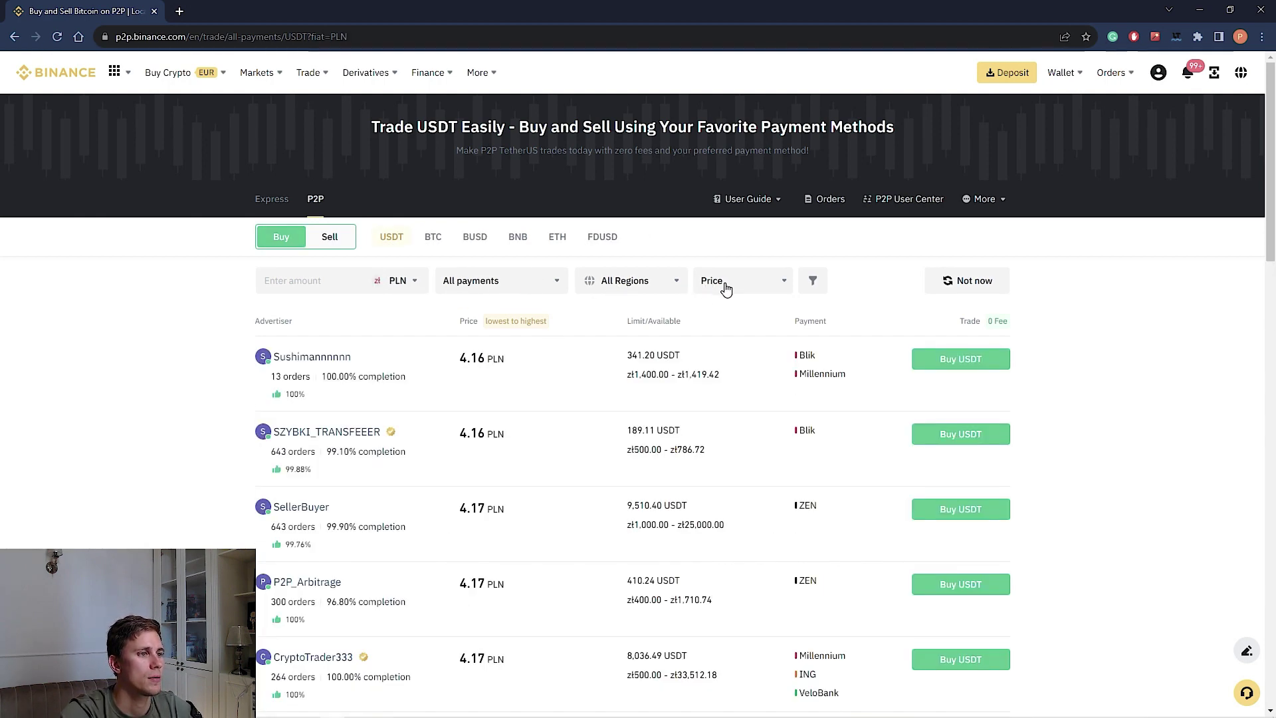
{"action": "scroll", "coordinate": [646, 264], "scroll_direction": "down", "scroll_amount": 2}
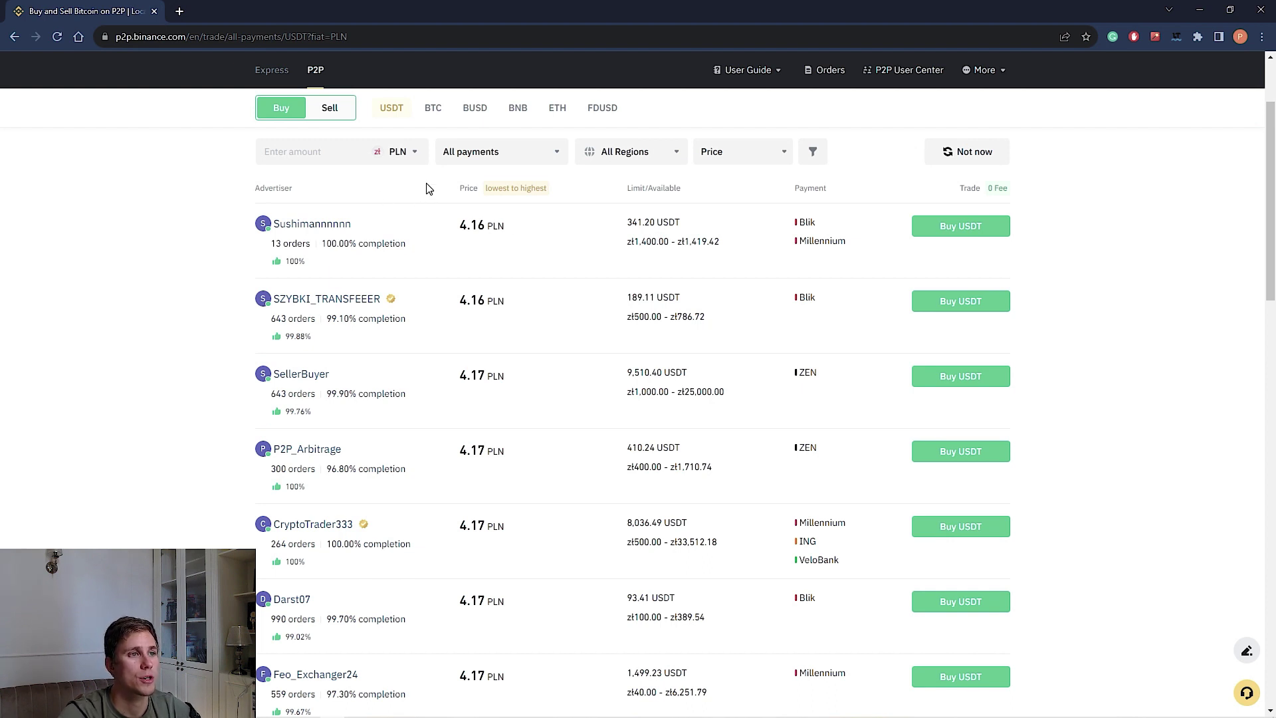
Step: Order 336.53 USDT for 1,400 PLN from the 4.16 seller, then check saved payment methods
{"action": "left_click", "coordinate": [968, 236]}
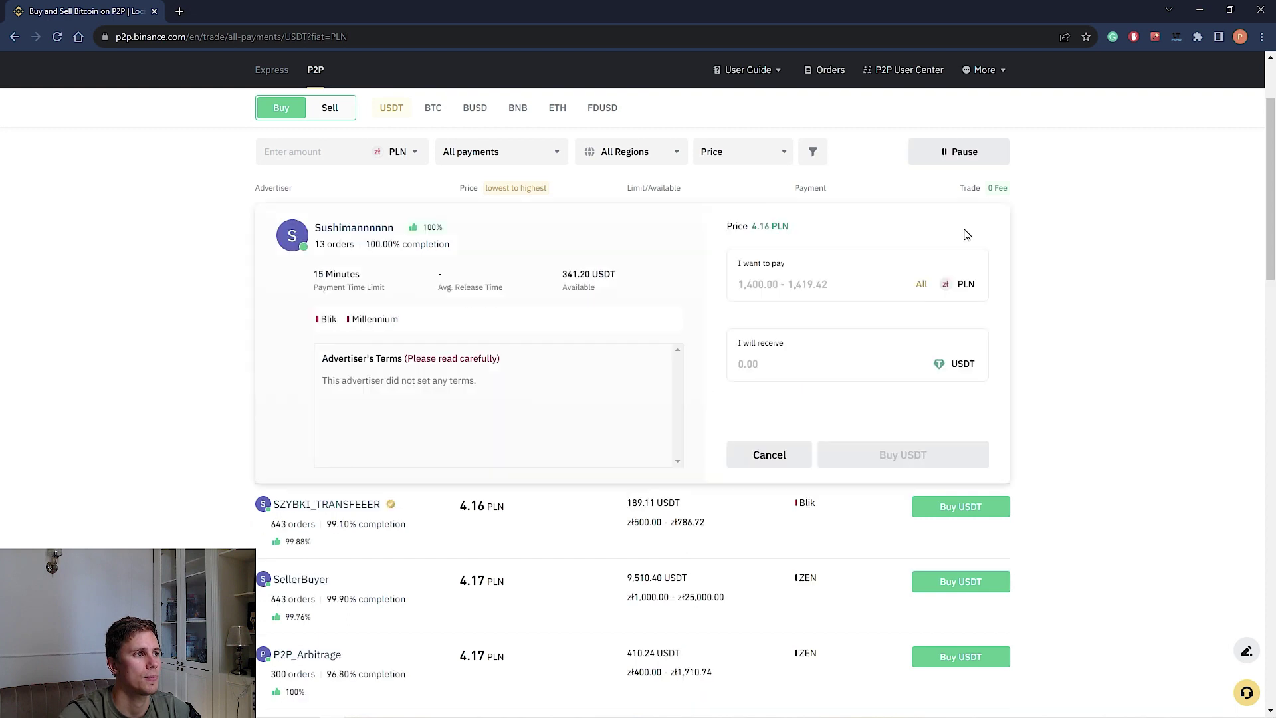
{"action": "type", "text": "1400"}
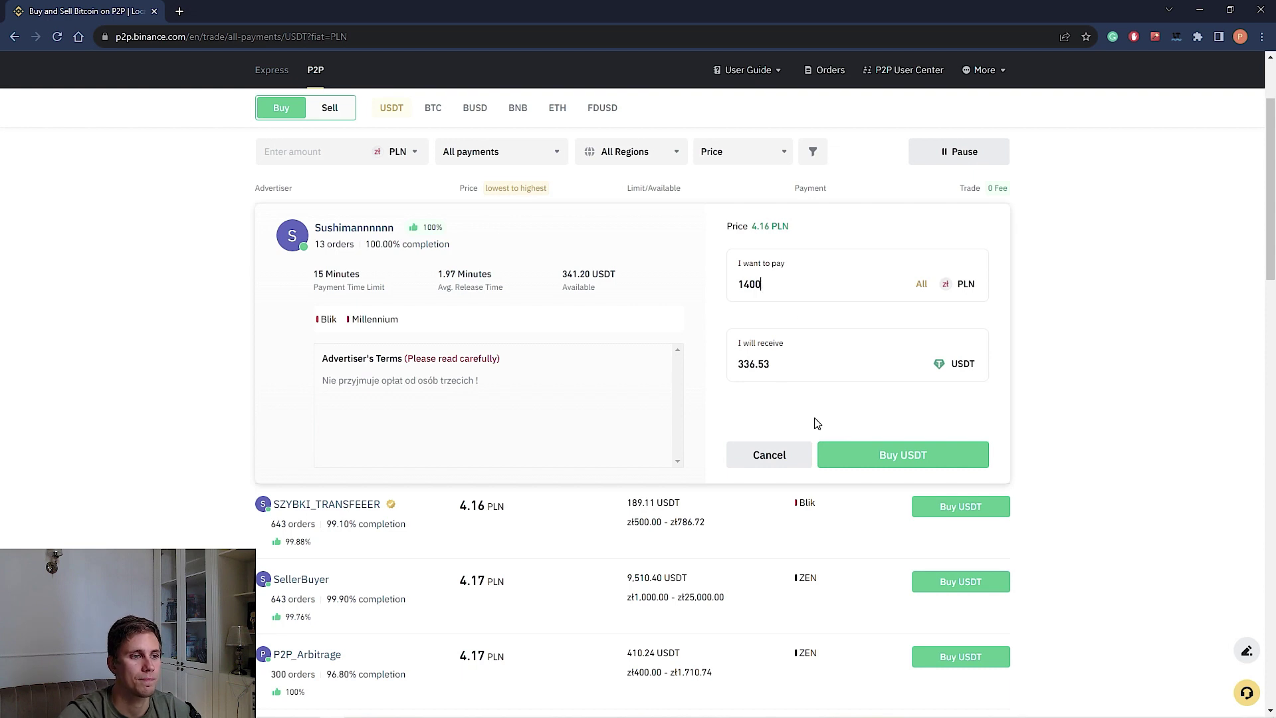
{"action": "left_click", "coordinate": [838, 456]}
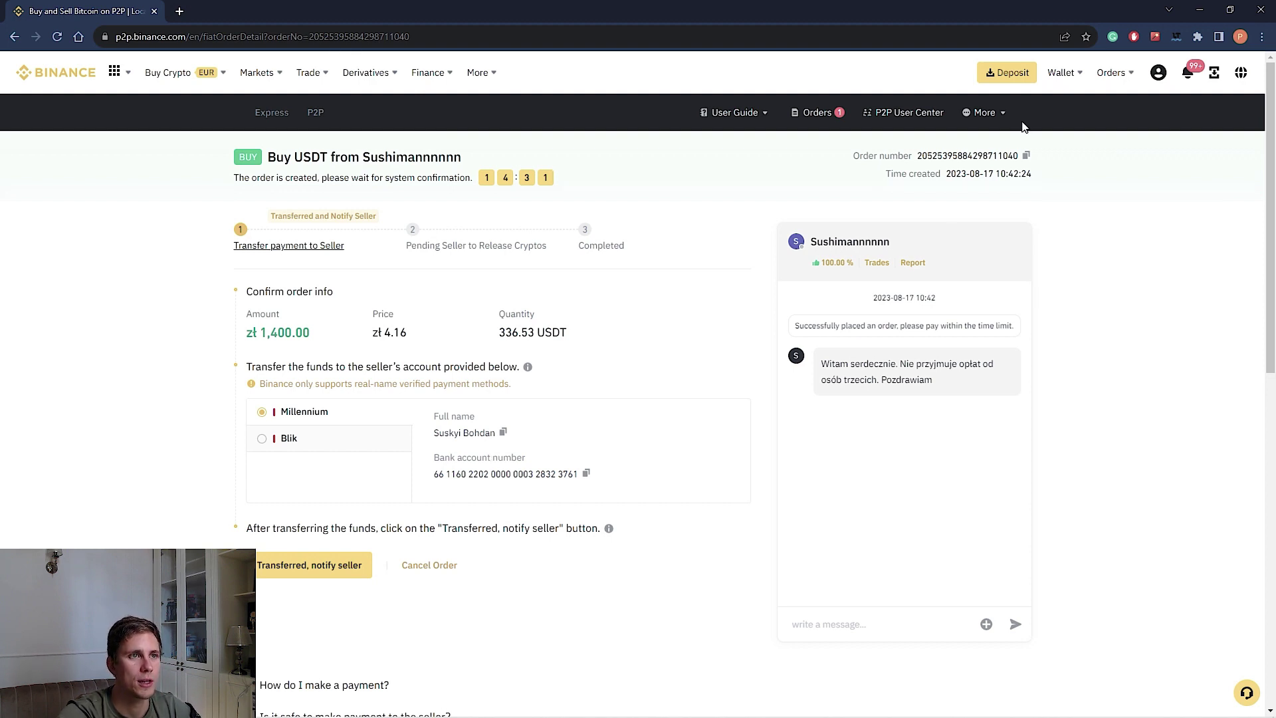
{"action": "mouse_move", "coordinate": [977, 123]}
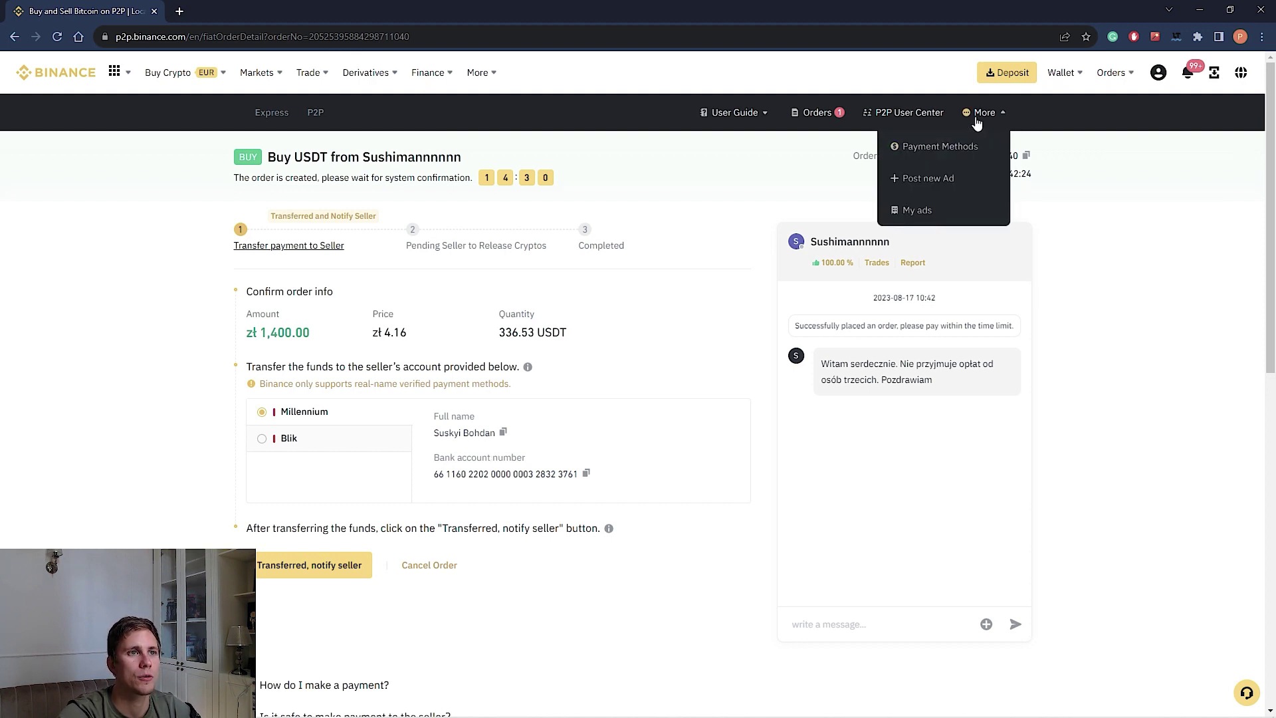
{"action": "left_click", "coordinate": [941, 154]}
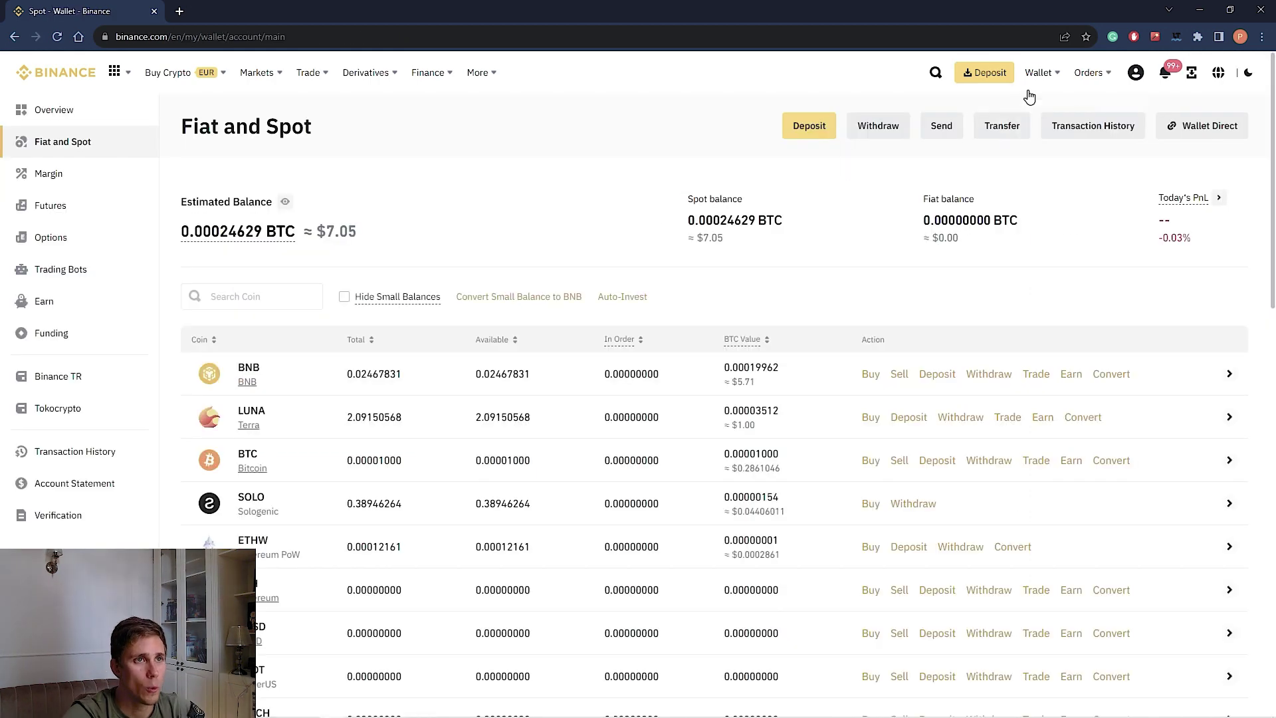
Step: Open the Funding wallet to confirm the 336.53 USDT balance arrived
{"action": "mouse_move", "coordinate": [1041, 80]}
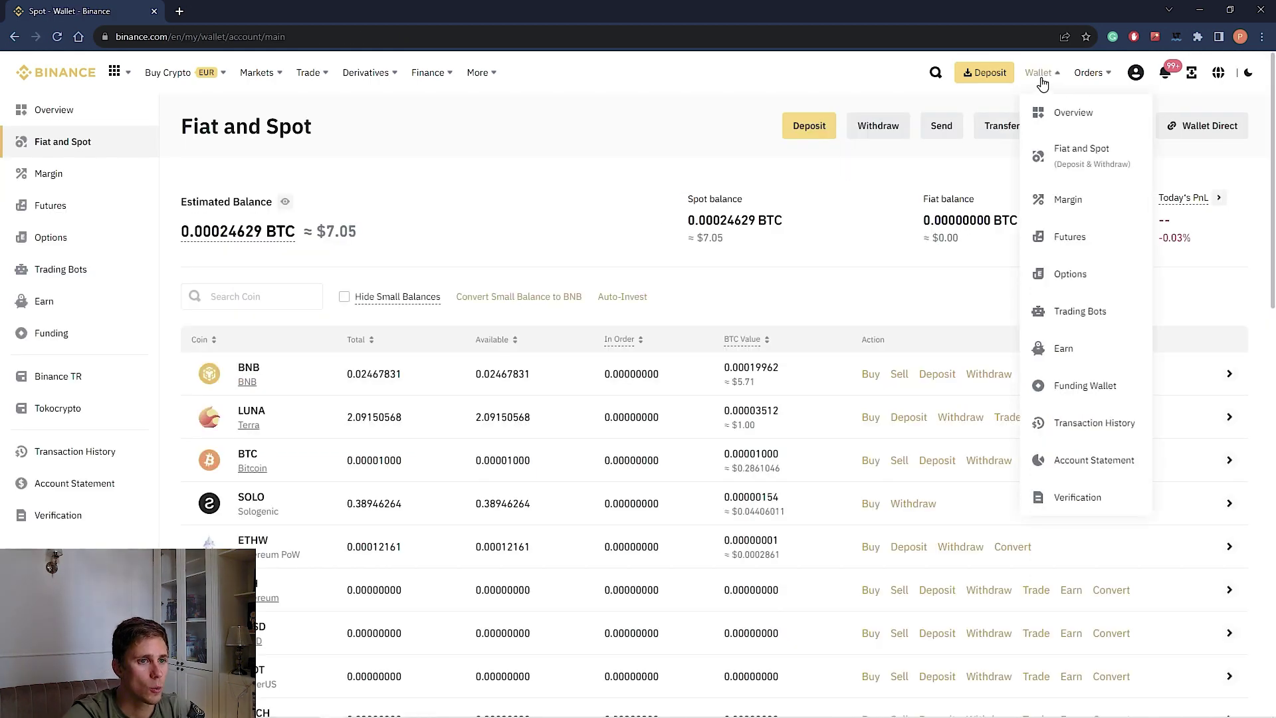
{"action": "left_click", "coordinate": [1122, 389]}
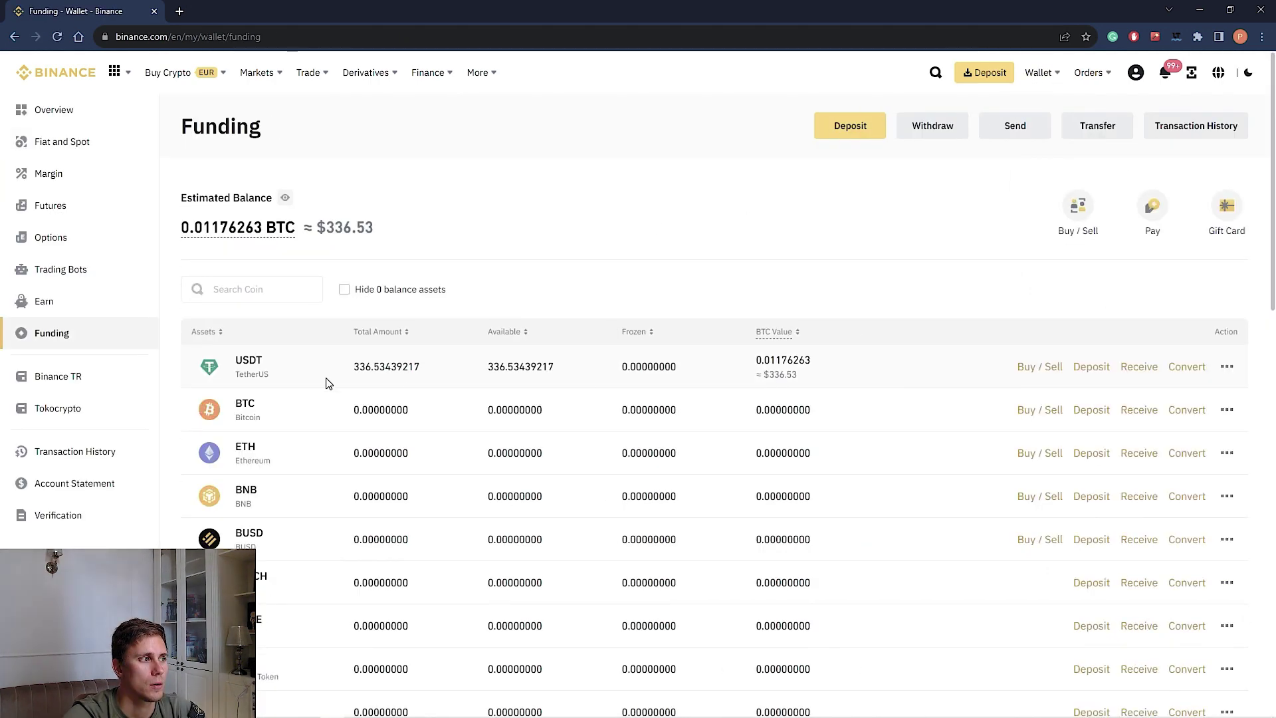